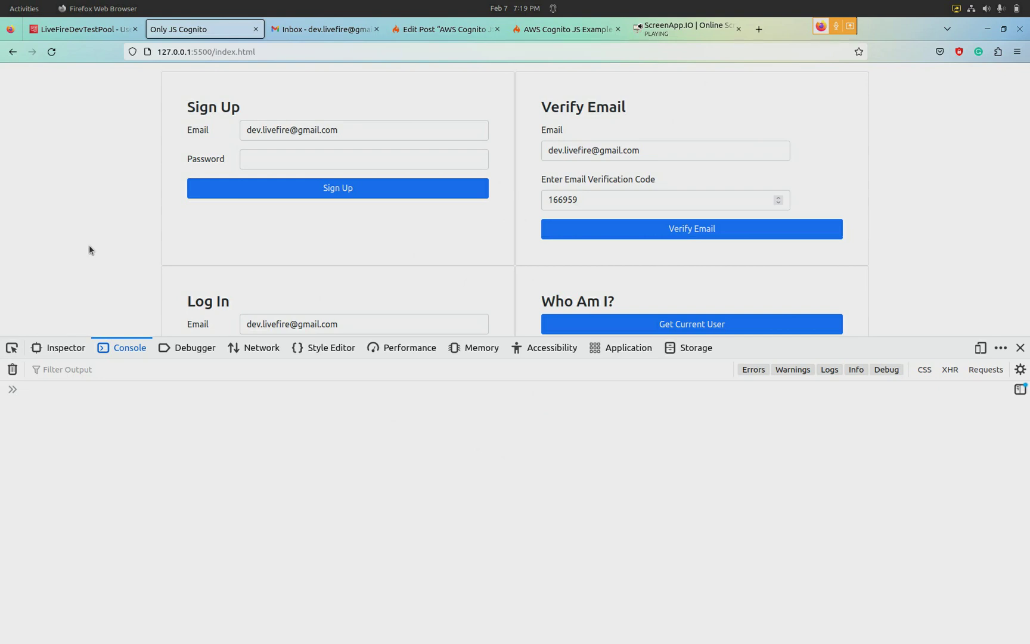
scroll(93, 241, "down", 4)
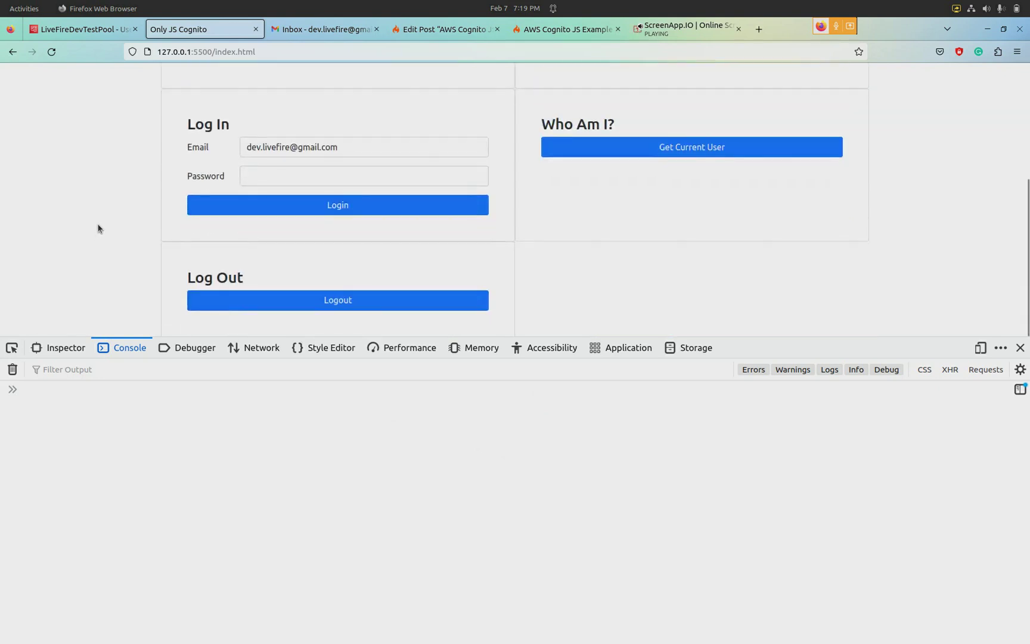
scroll(98, 229, "up", 4)
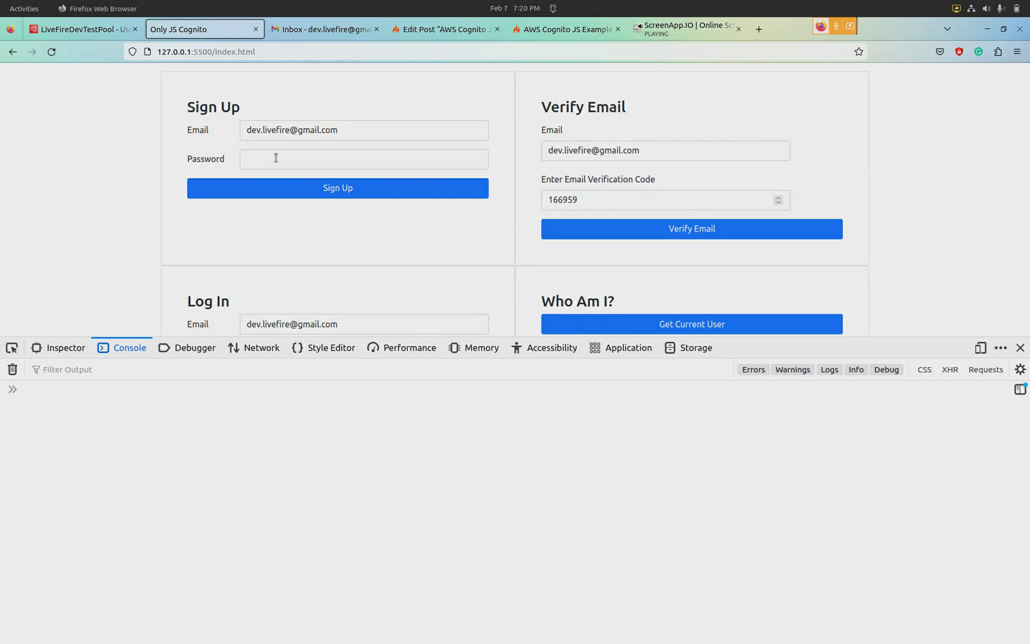
Copy the saved demo password from the editor note into the Sign Up form's password field
left_click(509, 620)
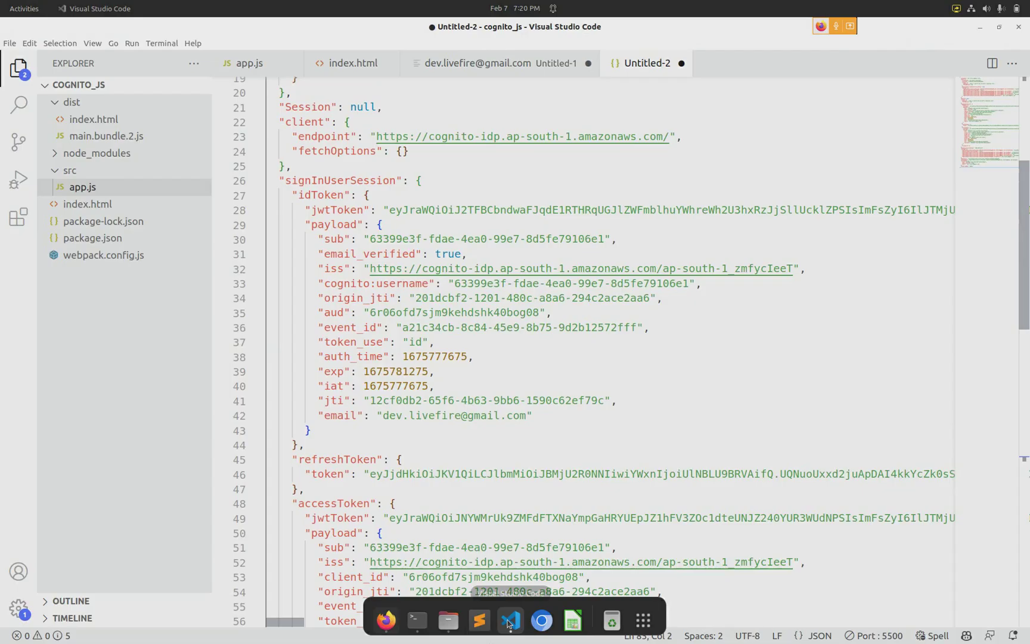
left_click(483, 64)
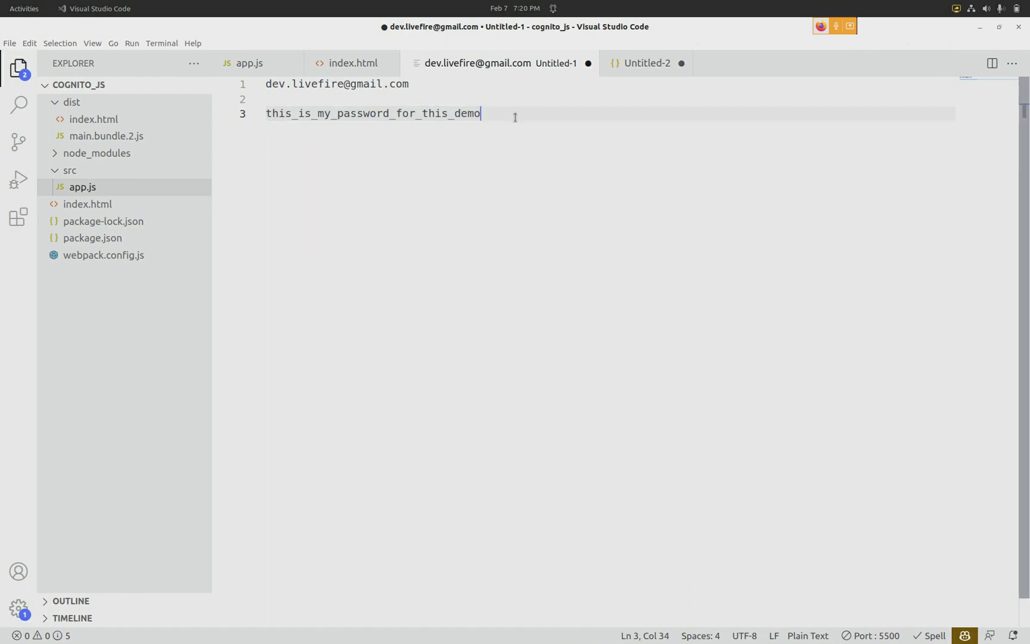
left_click_drag(516, 116, 267, 115)
left_click(387, 621)
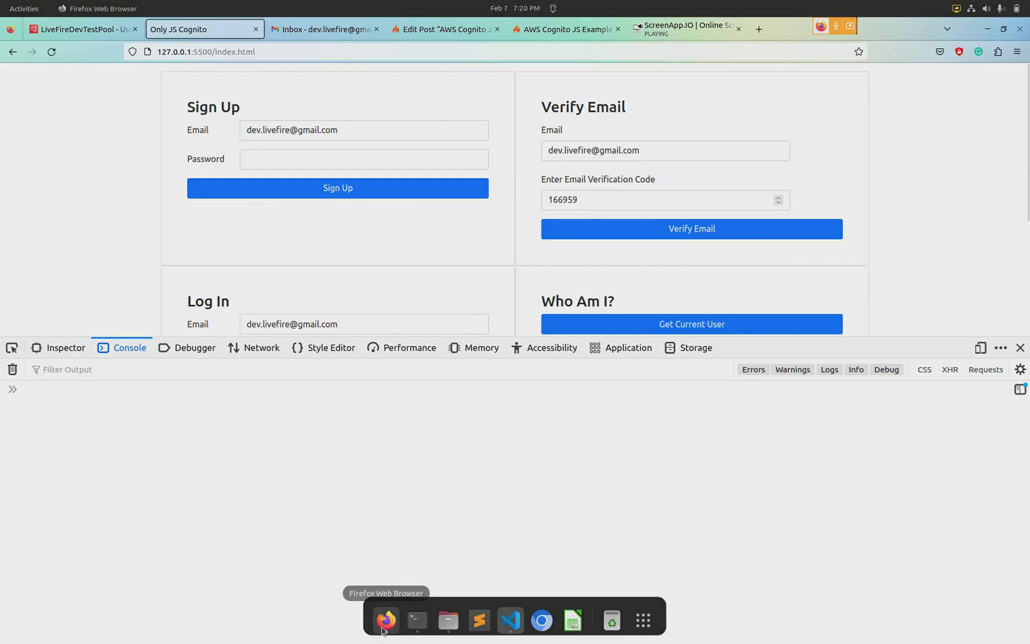
left_click(278, 158)
key("ctrl+v")
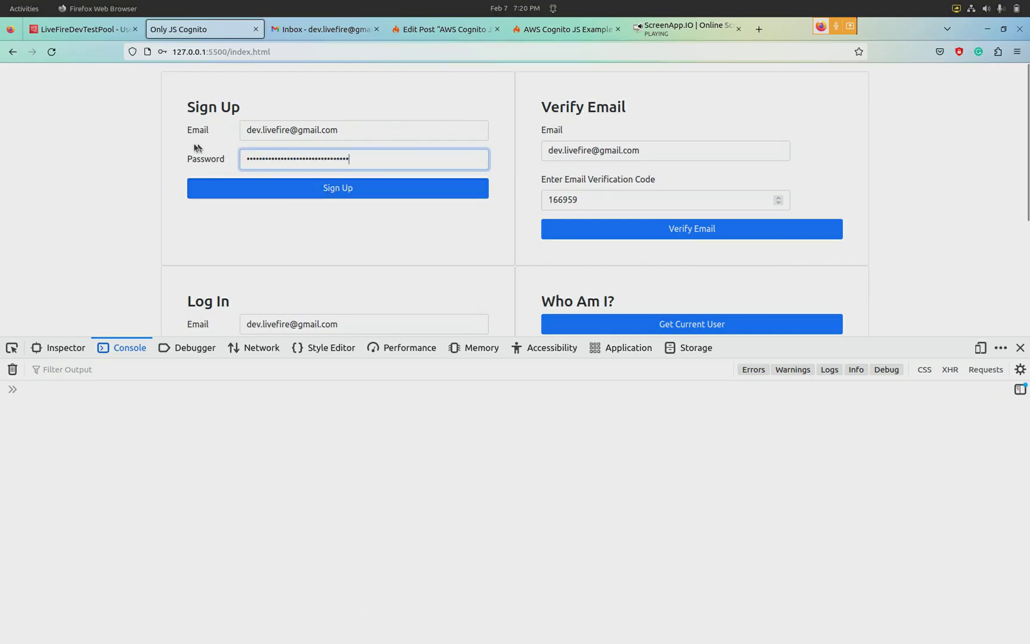
Refresh the Cognito Users list, then submit the Sign Up so the user object is logged
left_click(85, 30)
left_click(827, 352)
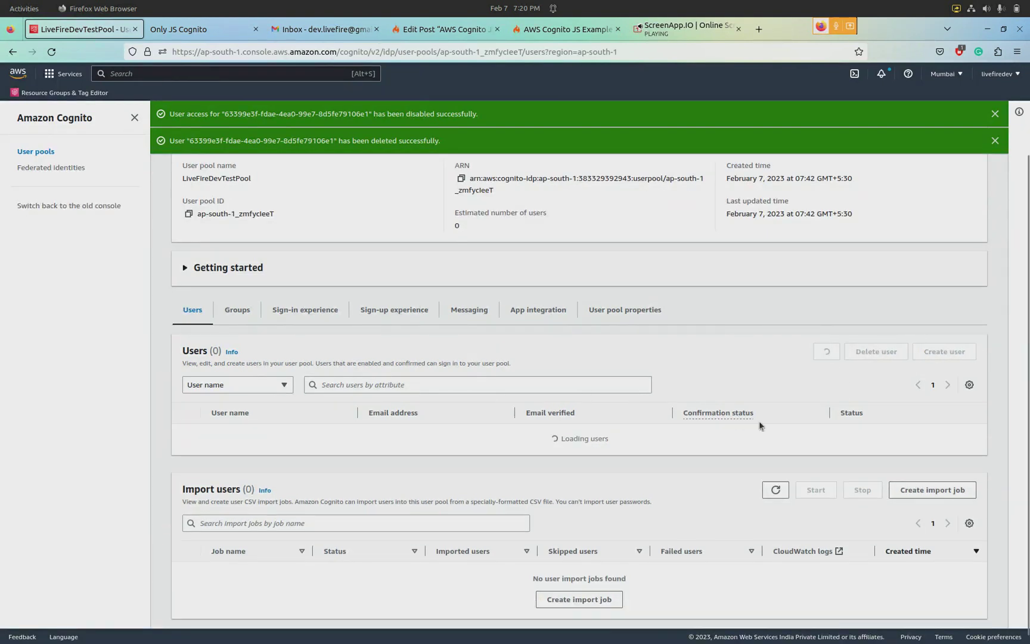
left_click(174, 32)
left_click(382, 192)
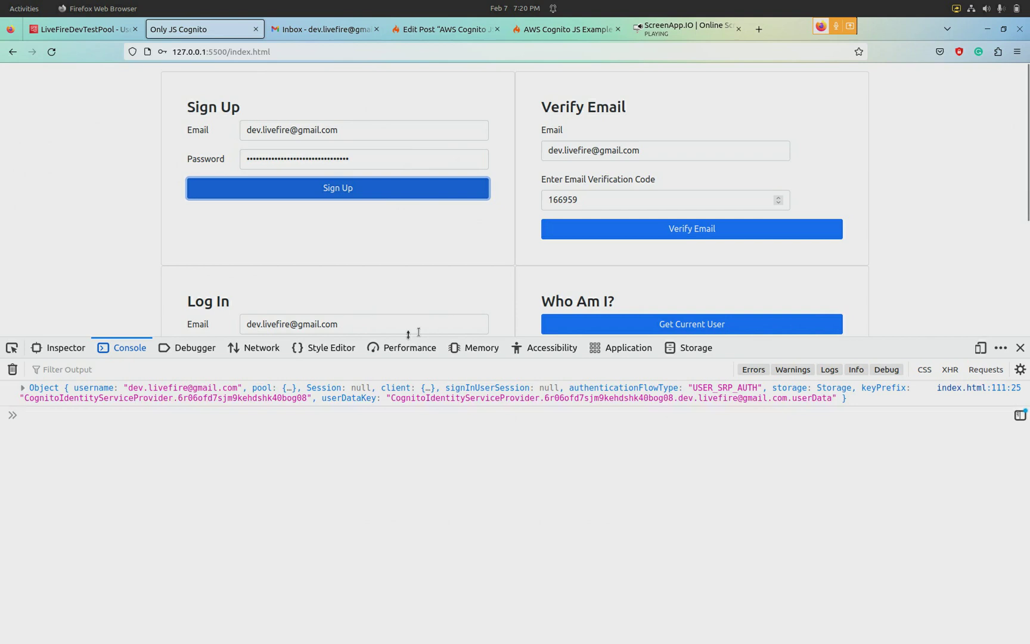
Expand the logged Cognito user object in the console and copy it
left_click(22, 389)
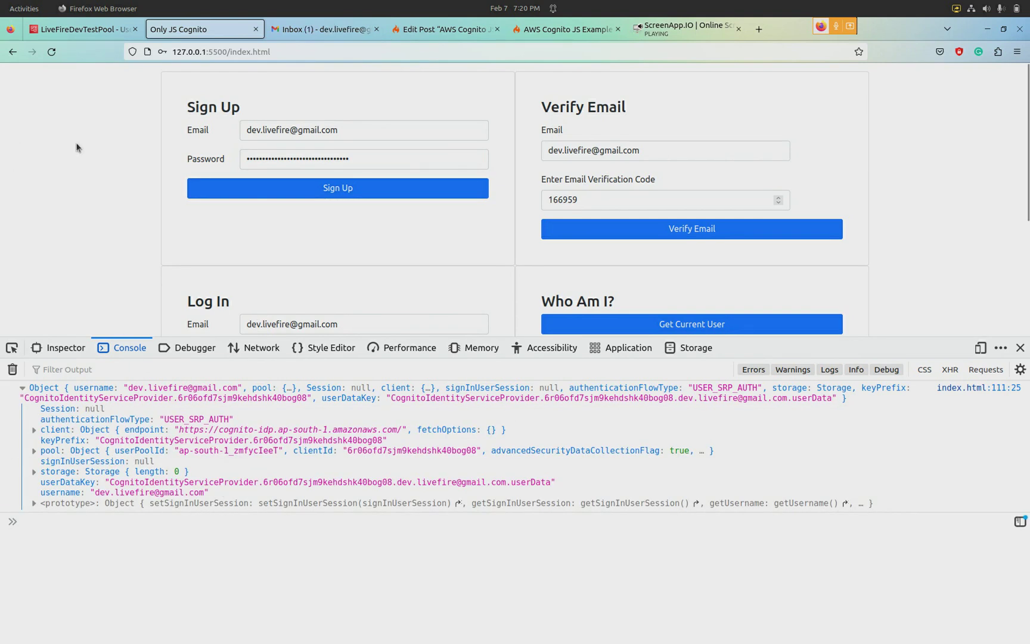
right_click(56, 393)
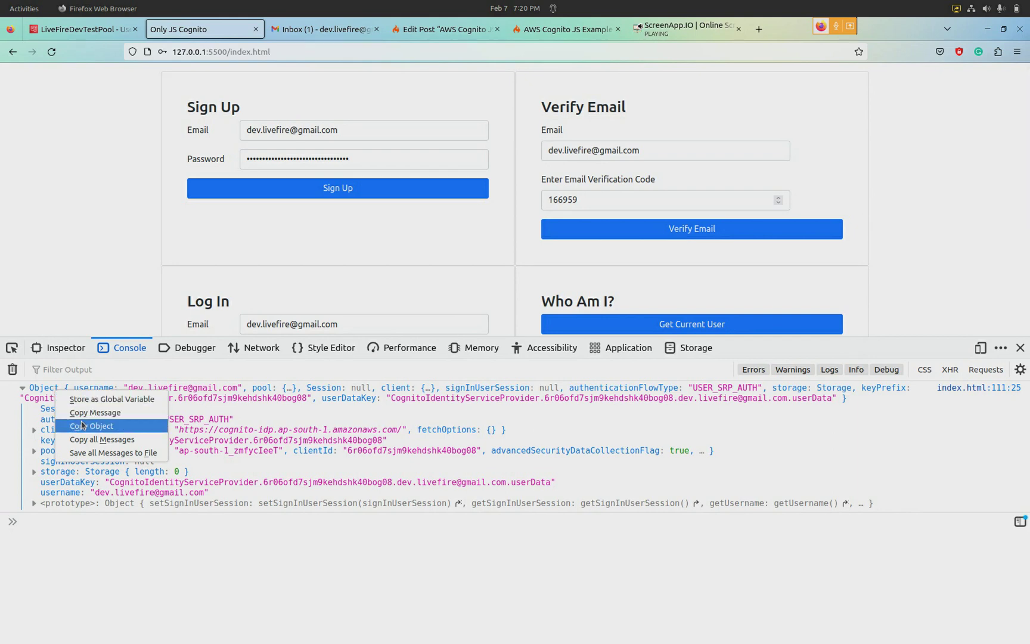
left_click(224, 581)
left_click(91, 31)
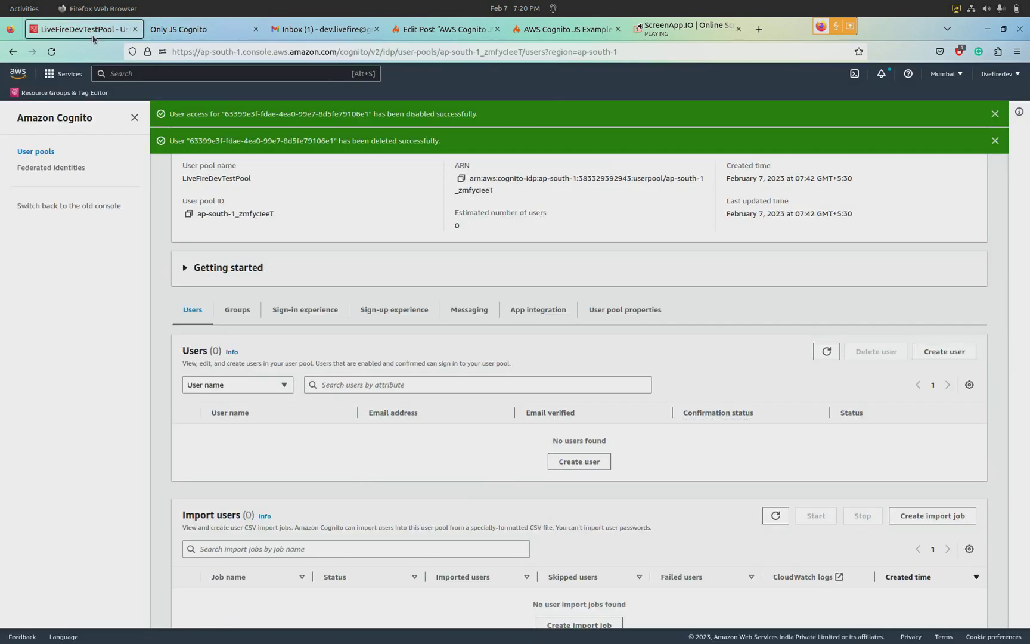
left_click(826, 352)
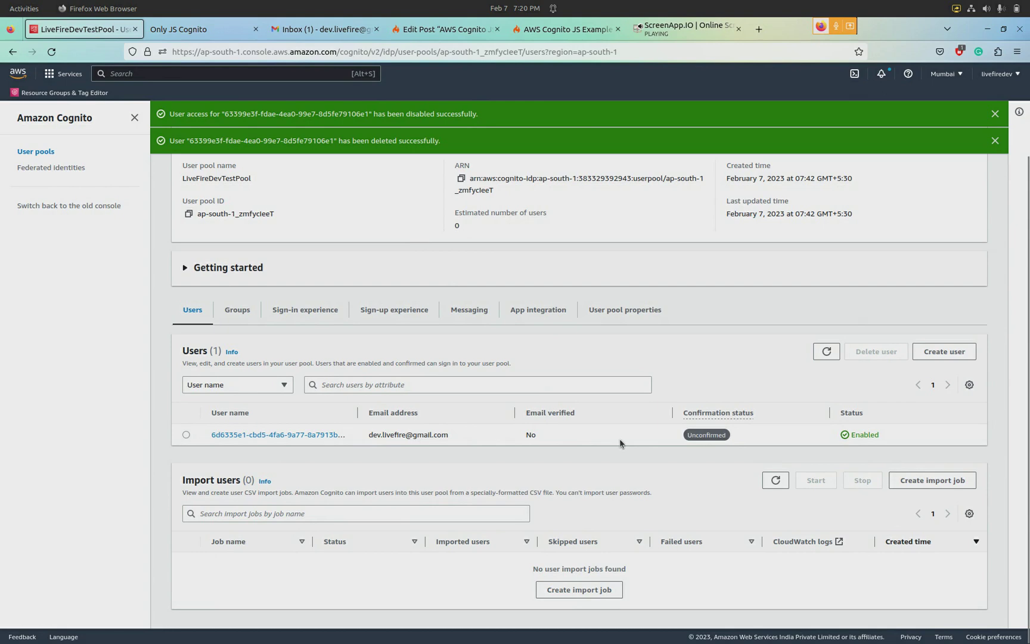
left_click(325, 31)
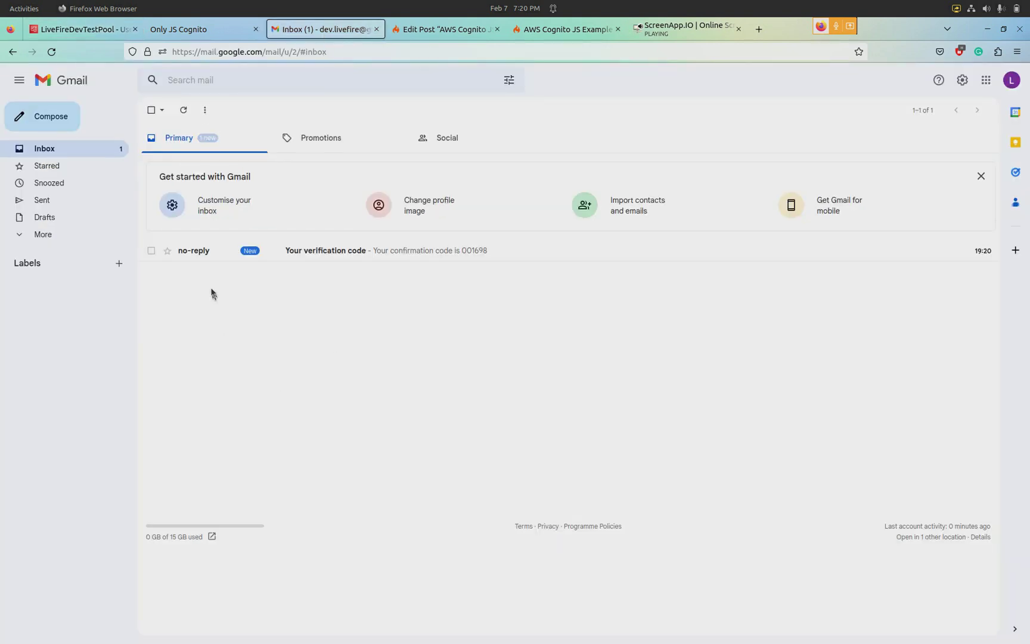
left_click(346, 255)
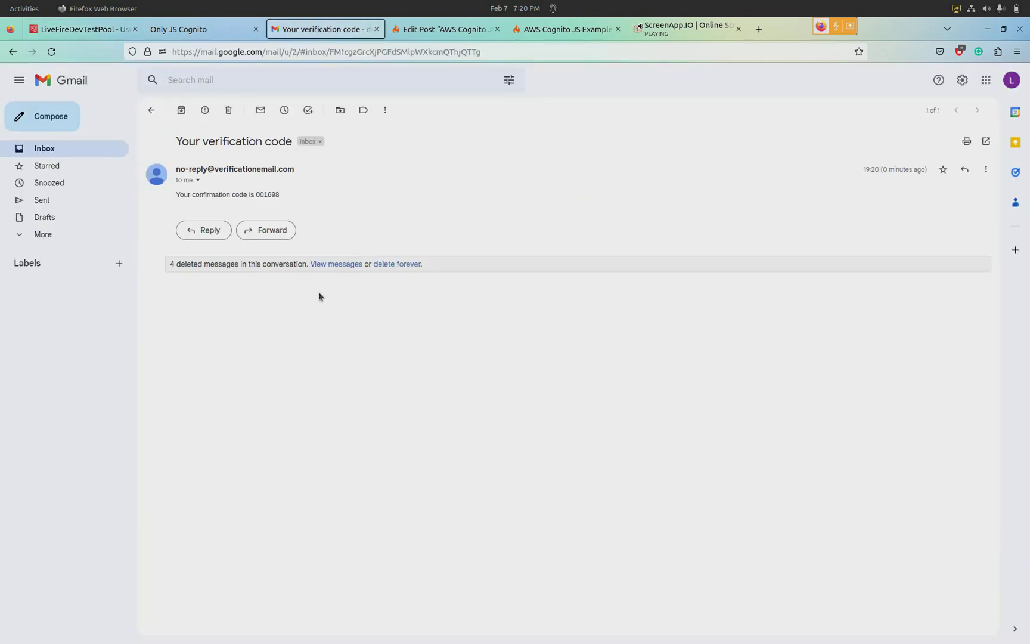
double_click(266, 194)
key("ctrl+c")
left_click(186, 29)
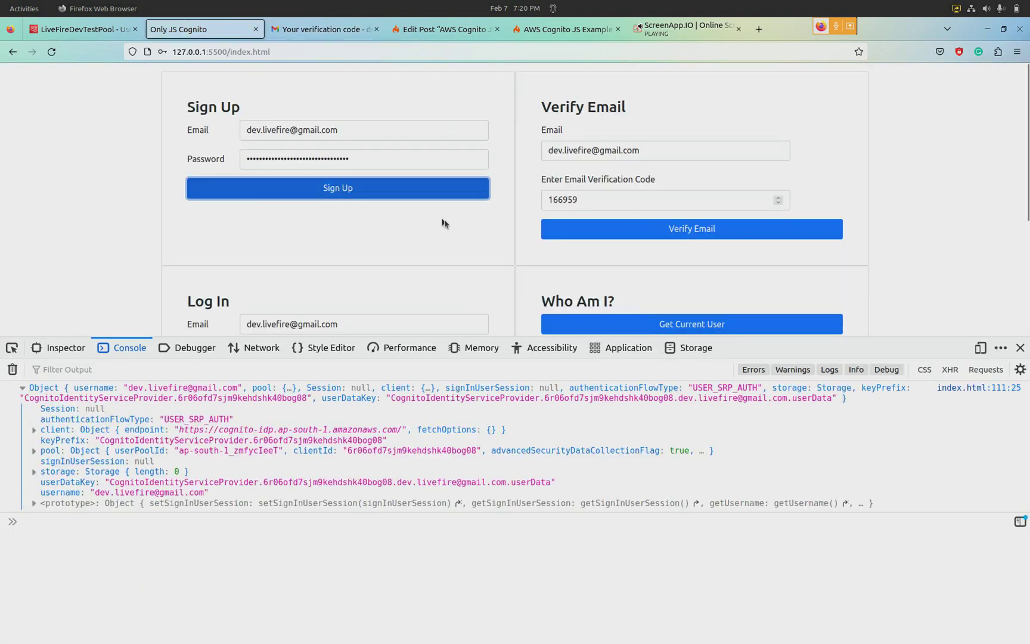
left_click(450, 261)
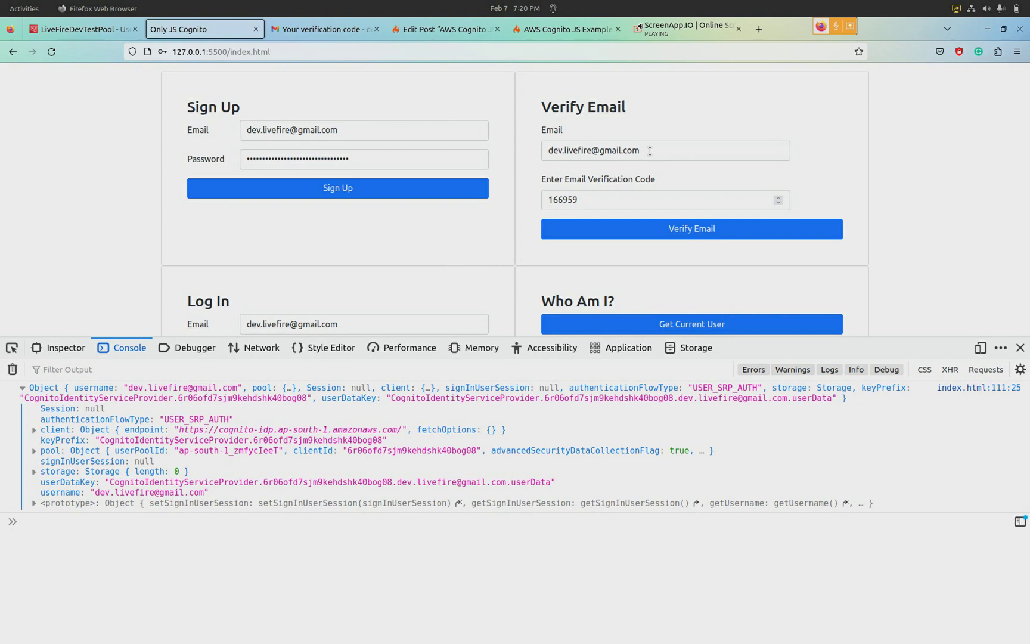
left_click(12, 369)
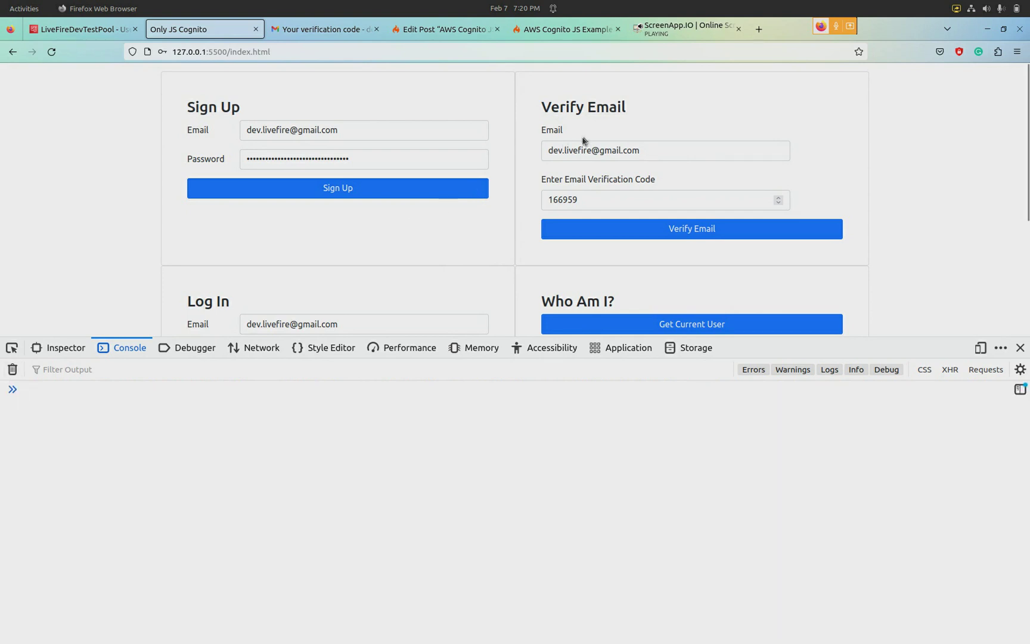
double_click(614, 196)
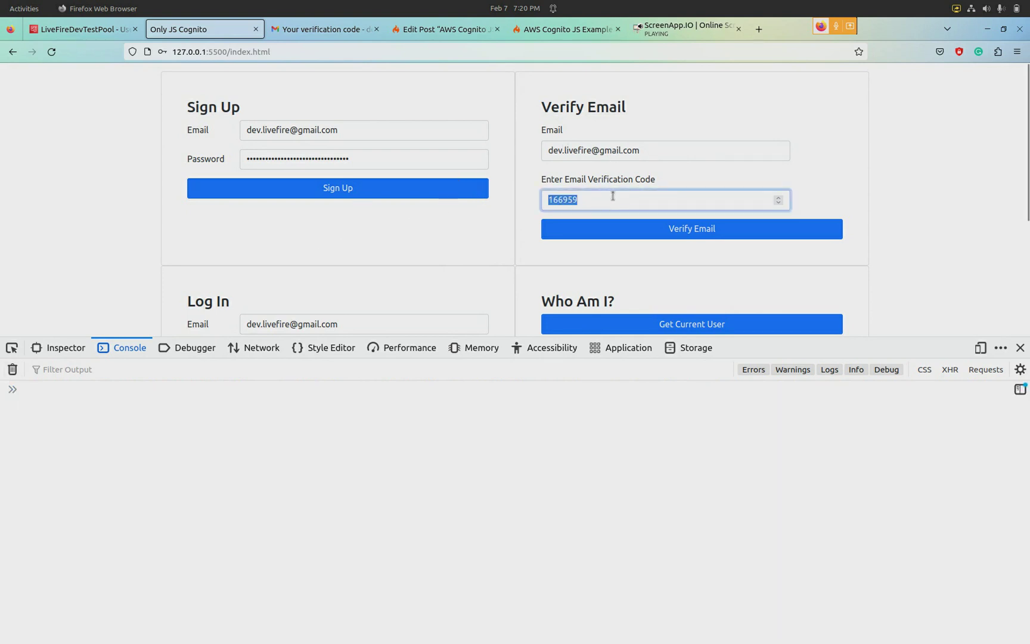
key("ctrl+v")
left_click(610, 235)
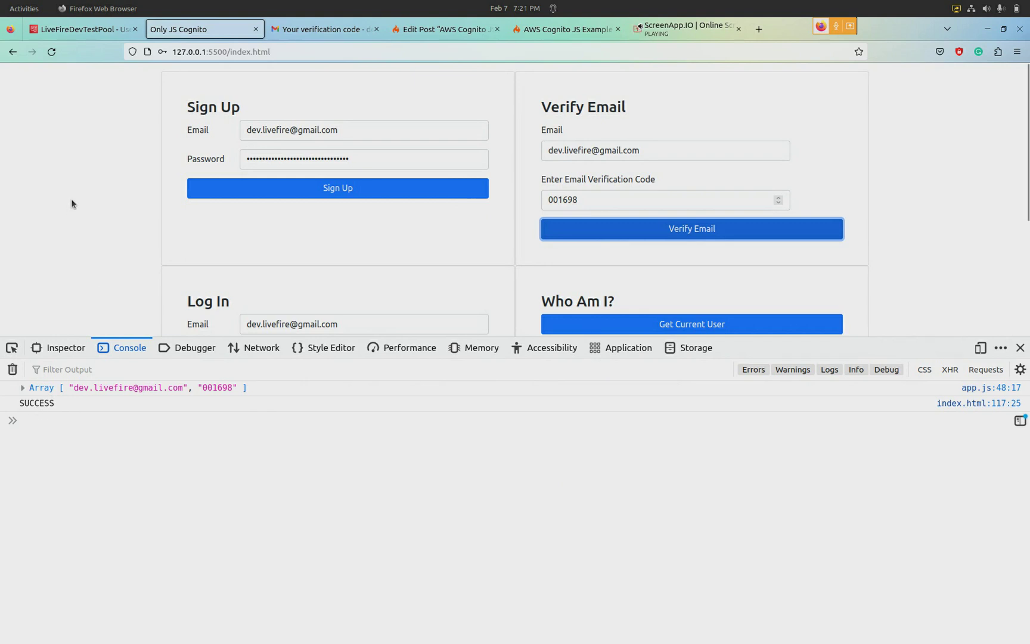
scroll(71, 204, "down", 3)
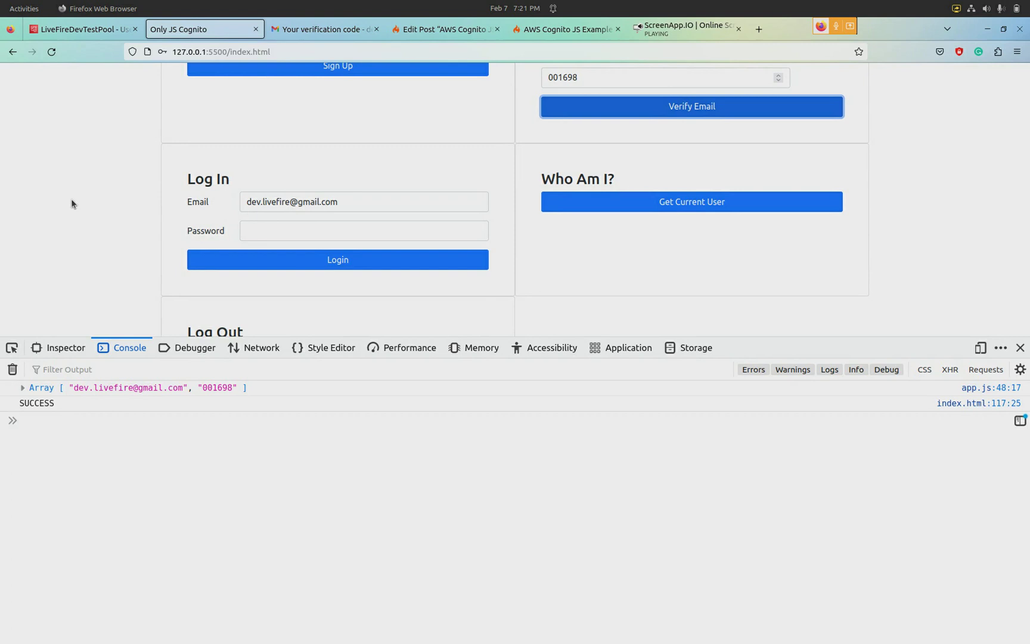
Clear the console and paste the saved demo password into the Log In form
left_click(12, 369)
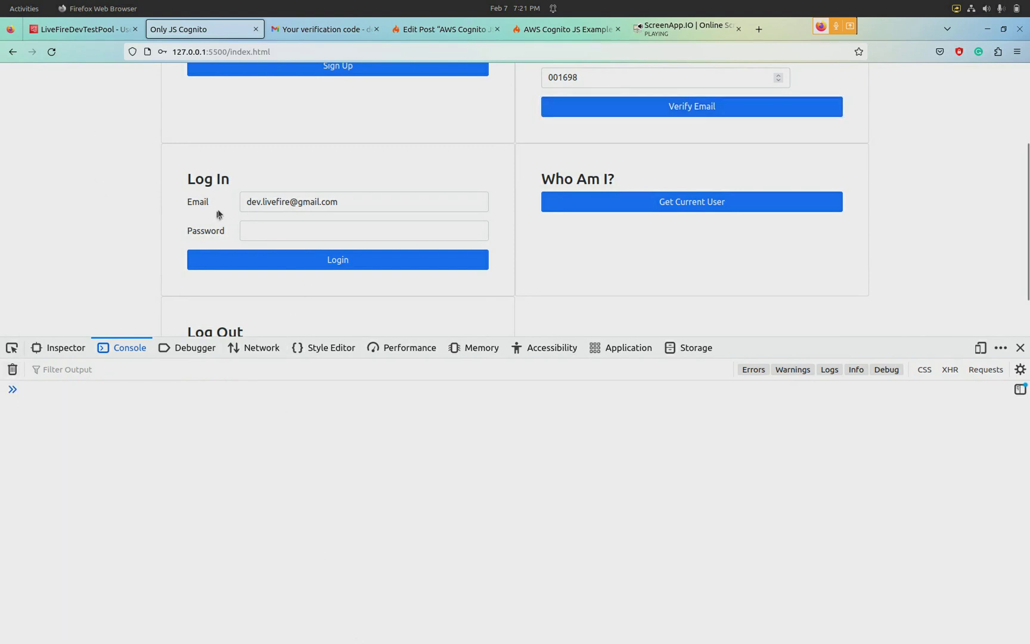
left_click(511, 621)
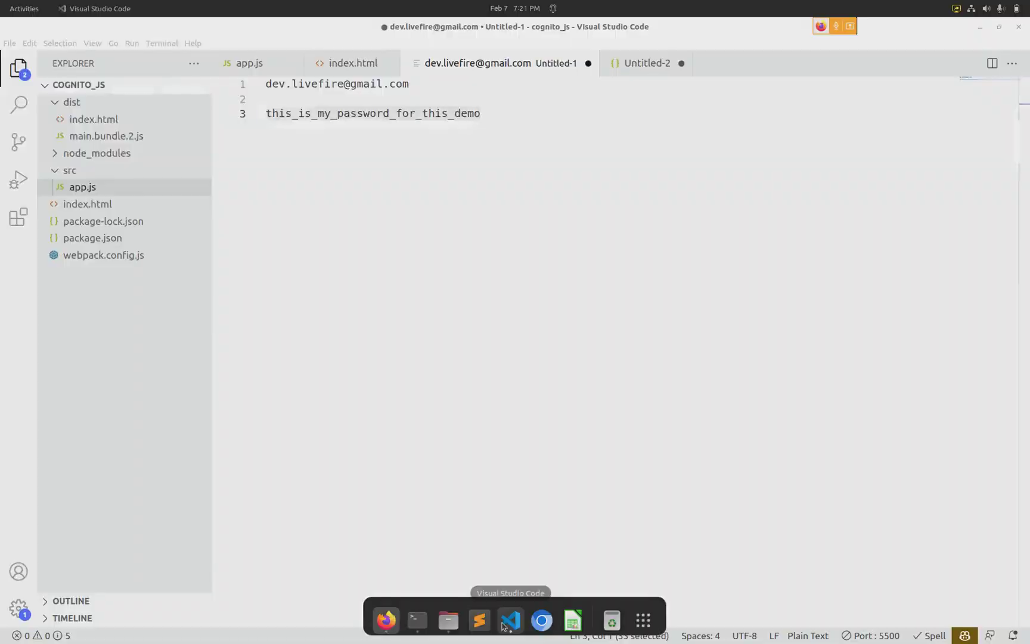
left_click(482, 112)
left_click_drag(483, 114, 226, 112)
key("alt+Tab")
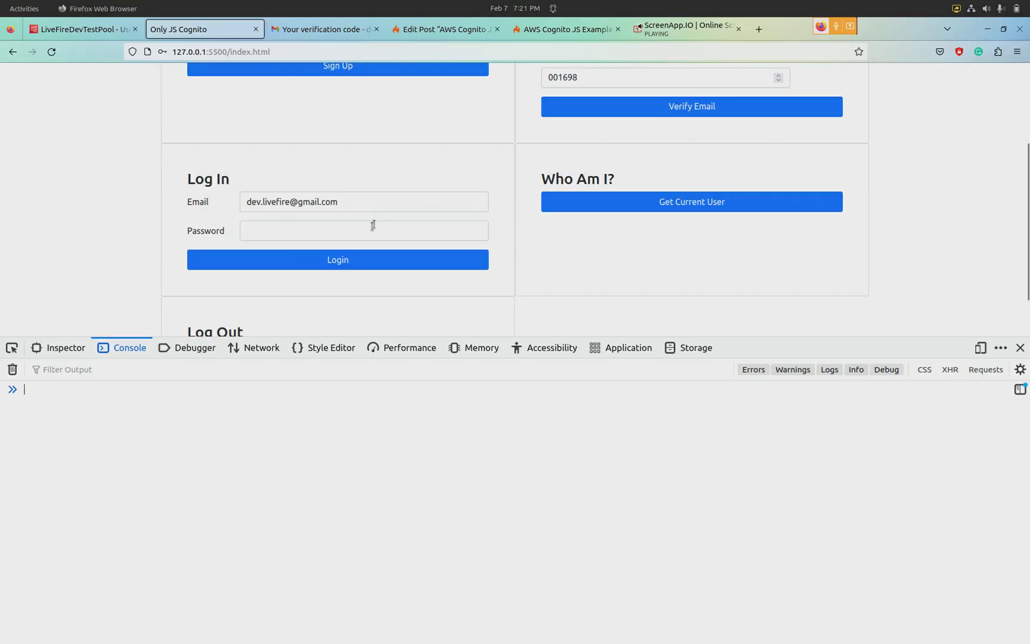
left_click(287, 234)
key("ctrl+v")
Log in and expand the logged Cognito session object with its tokens
left_click(294, 256)
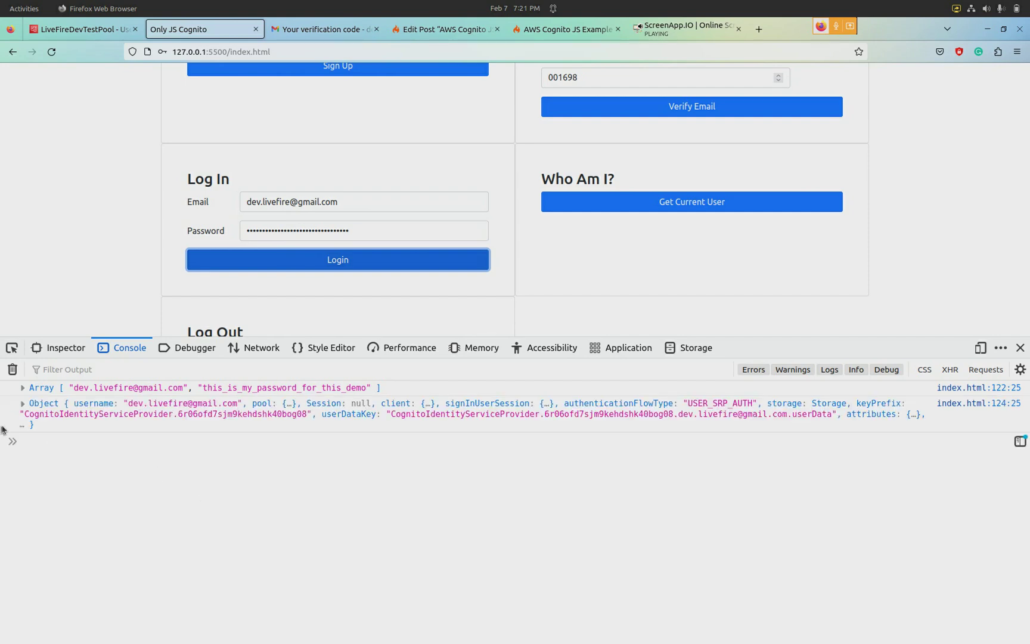
left_click(22, 404)
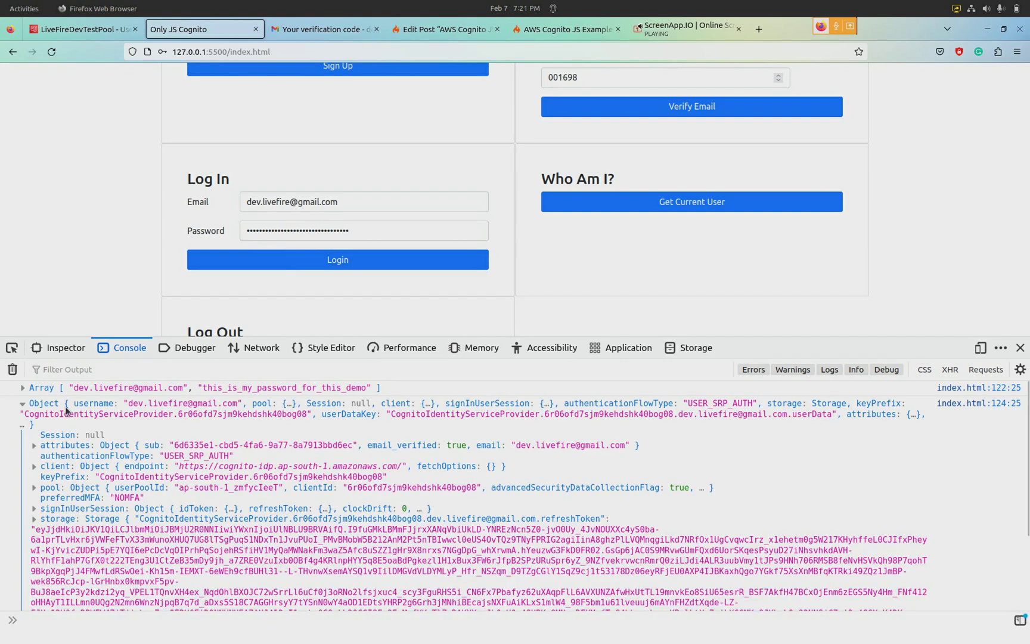
mouse_move(509, 621)
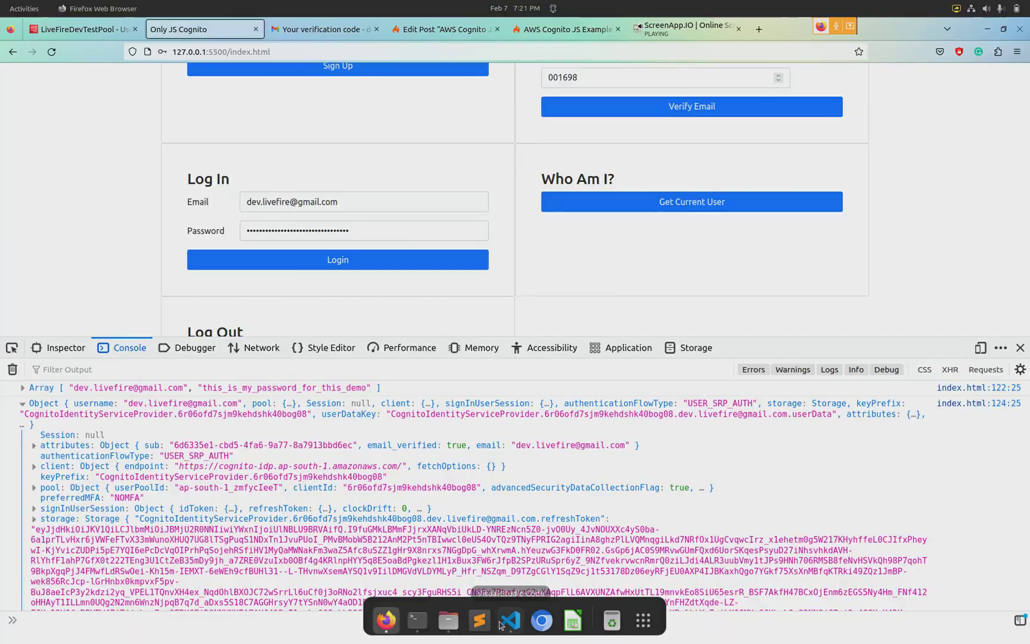
left_click(500, 625)
Review the Untitled-2 session JSON and its idToken jwtToken payload, then return to the browser
left_click(632, 63)
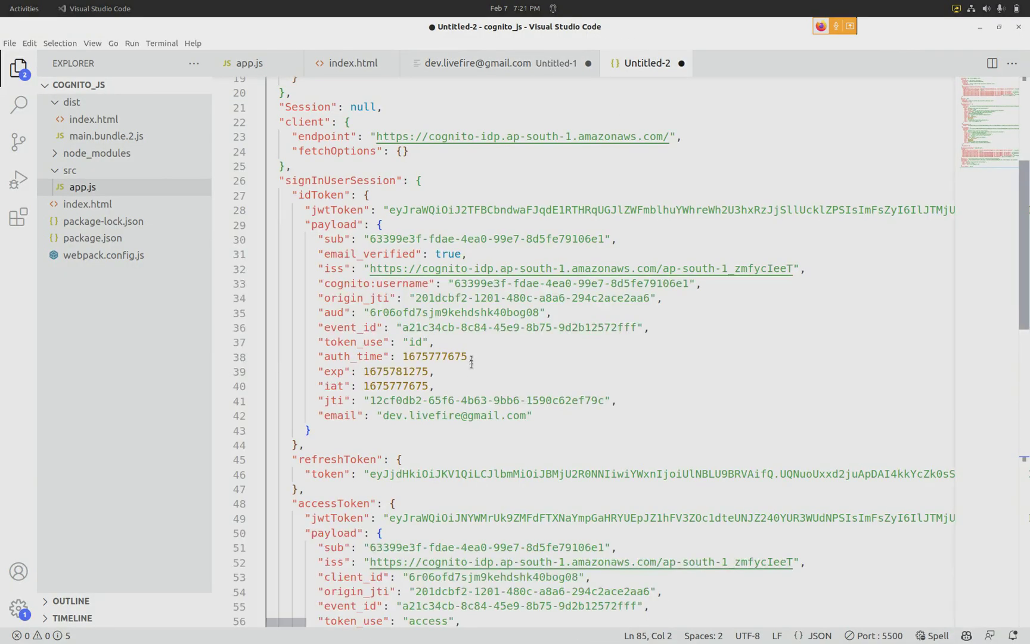
scroll(471, 361, "down", 4)
scroll(487, 379, "down", 5)
scroll(498, 361, "down", 4)
scroll(500, 356, "down", 2)
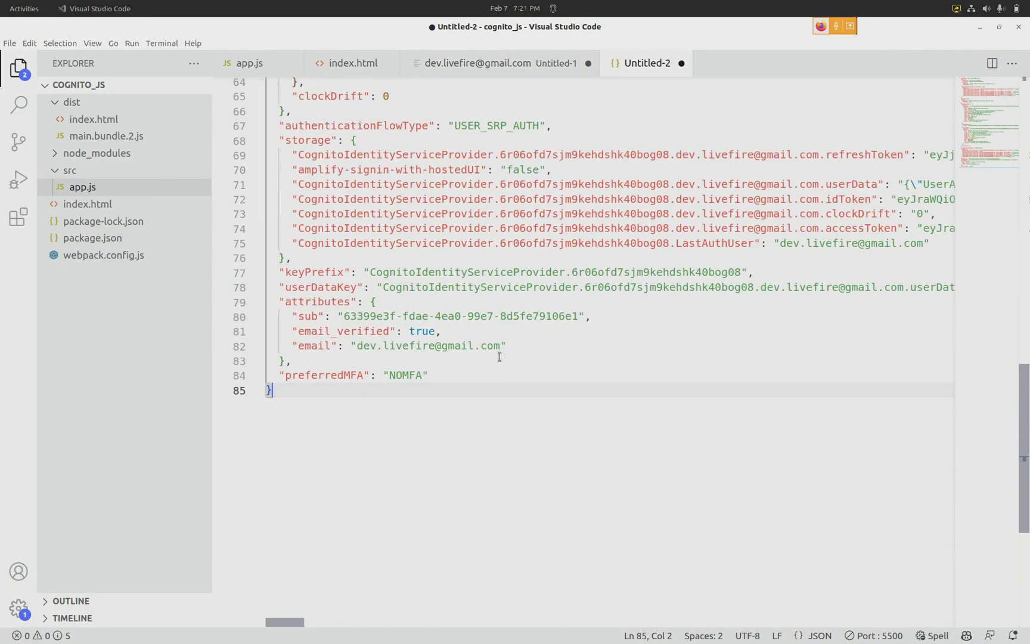
scroll(500, 356, "up", 8)
scroll(499, 357, "up", 8)
scroll(499, 357, "up", 5)
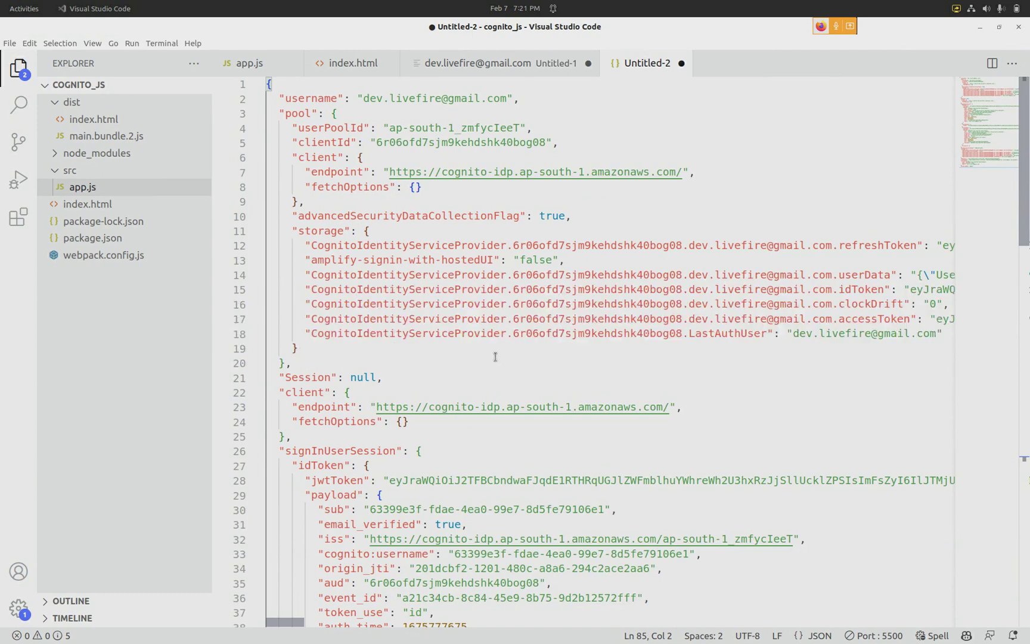
scroll(471, 390, "down", 1)
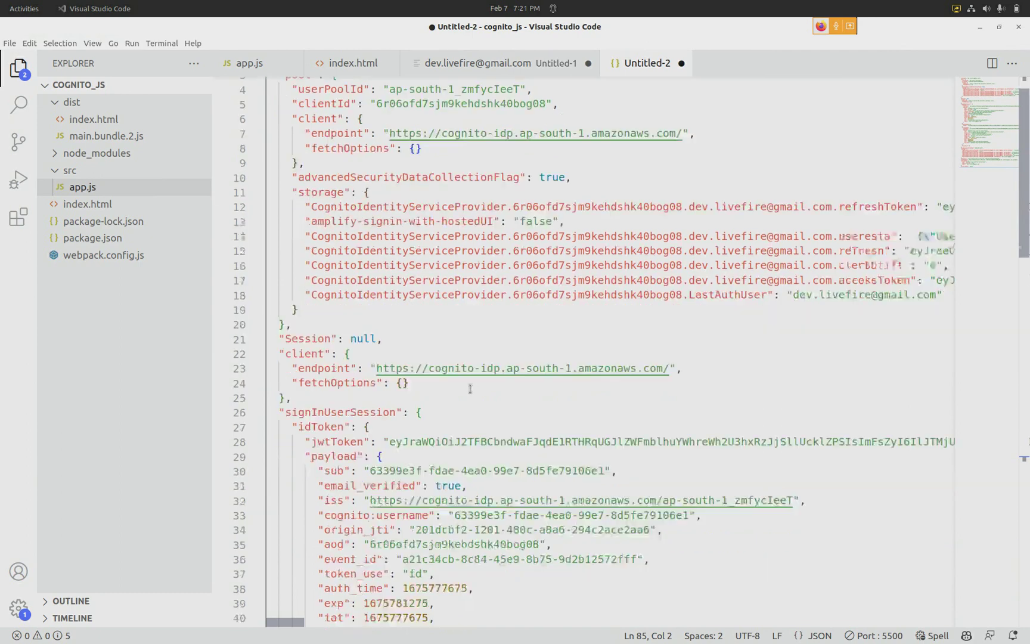
scroll(471, 390, "down", 1)
double_click(334, 404)
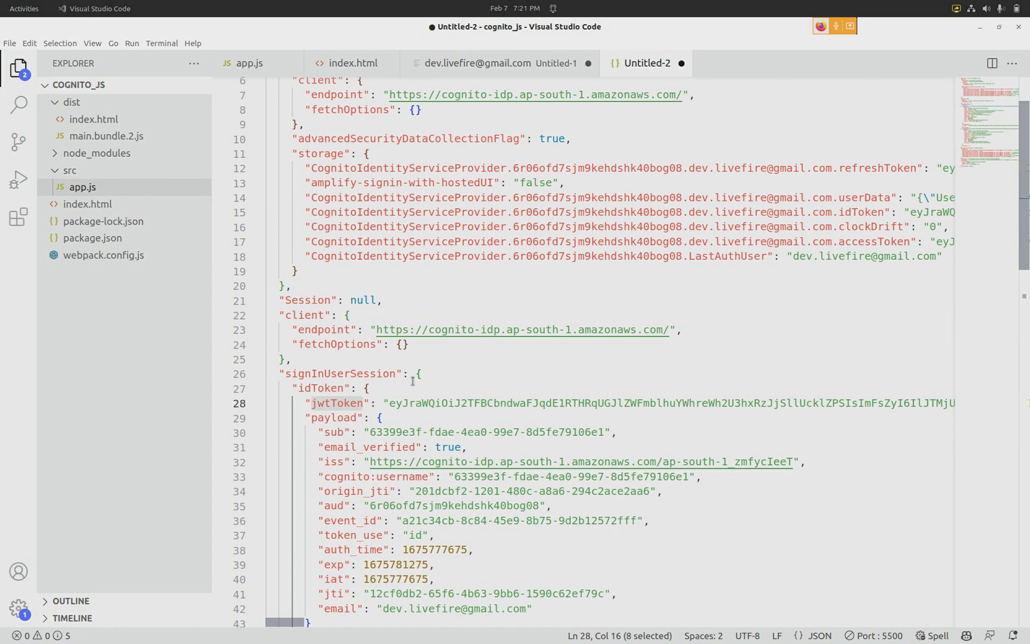
scroll(412, 381, "down", 2)
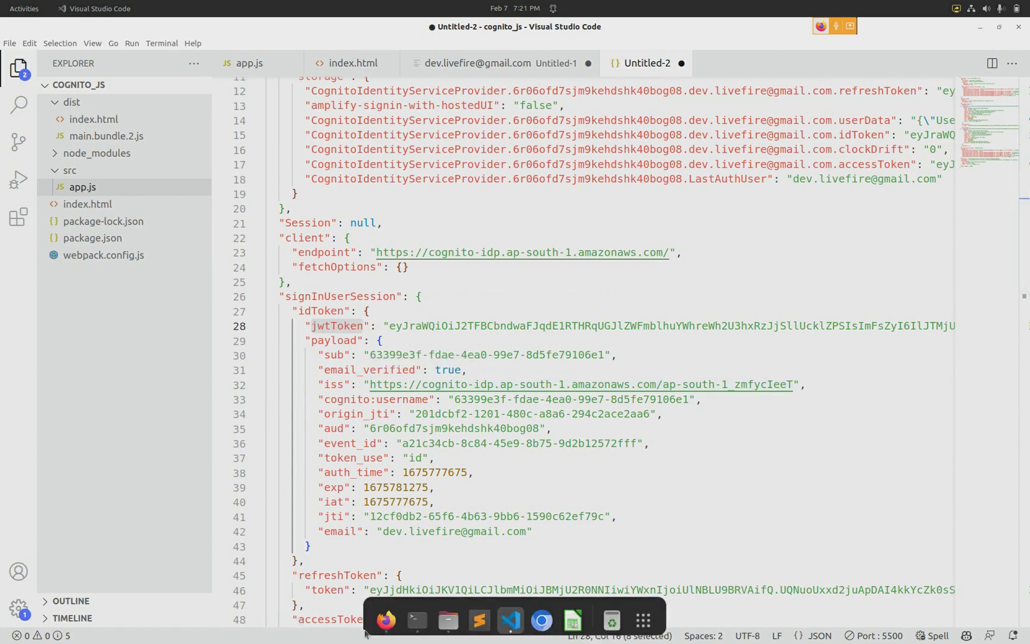
left_click(385, 619)
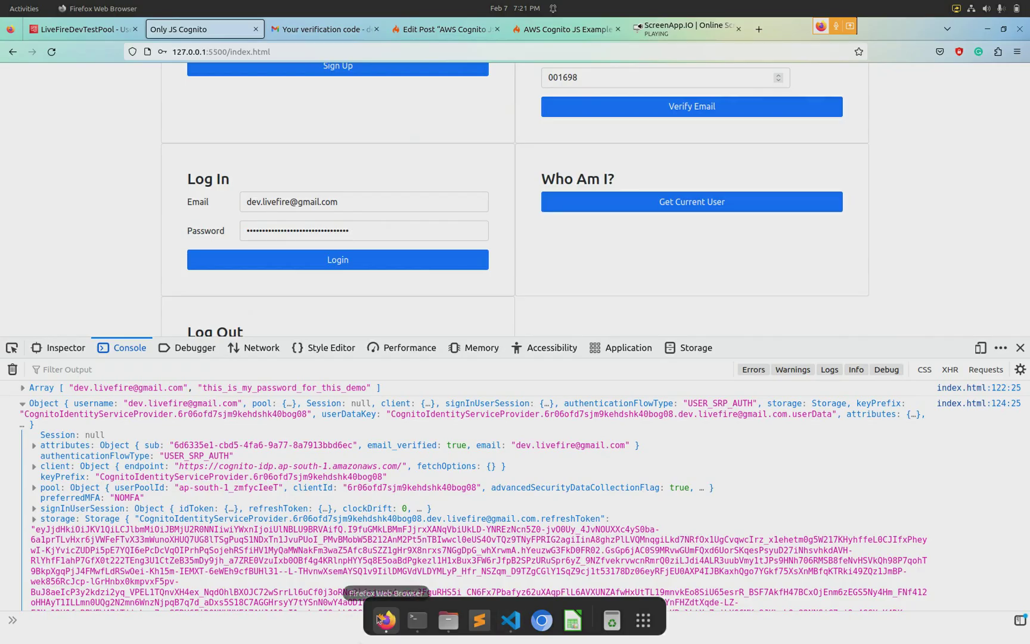
Fetch the current signed-in user, inspect the logged object with verified email attributes, and clear the console
left_click(12, 368)
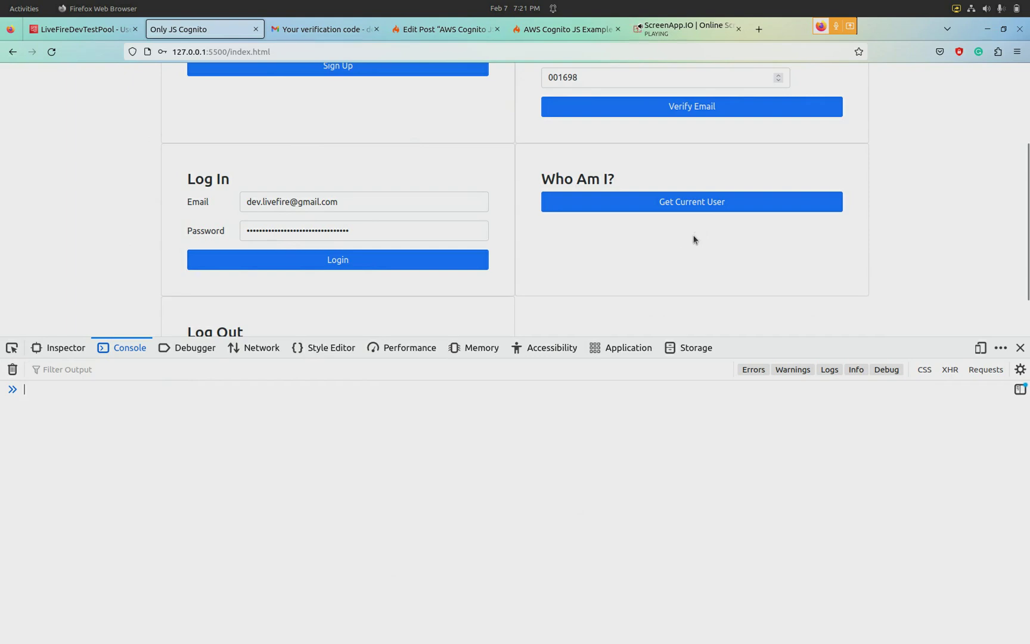
left_click(690, 209)
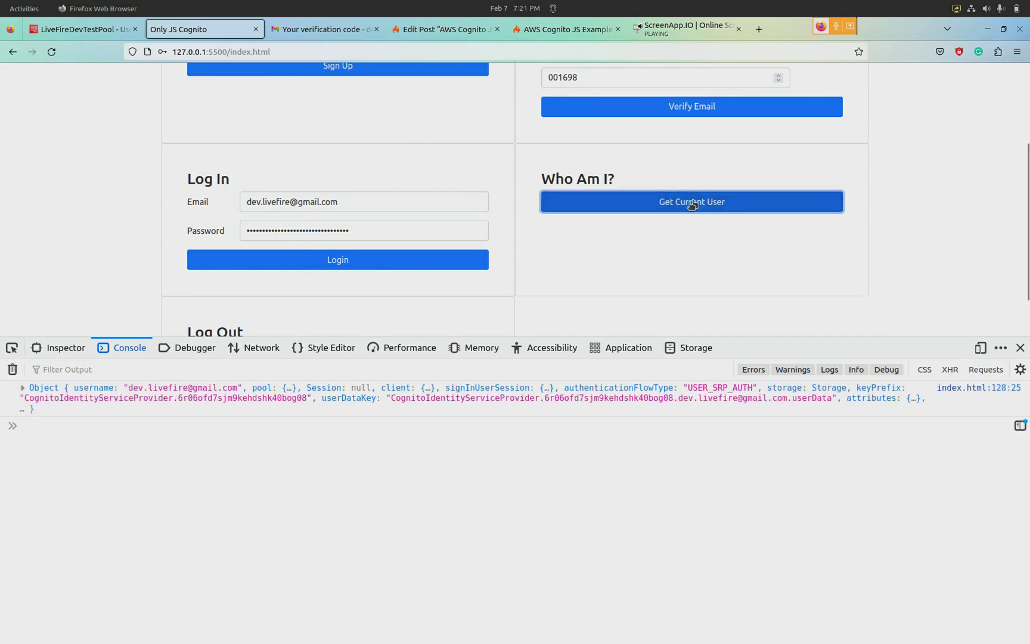
left_click(22, 388)
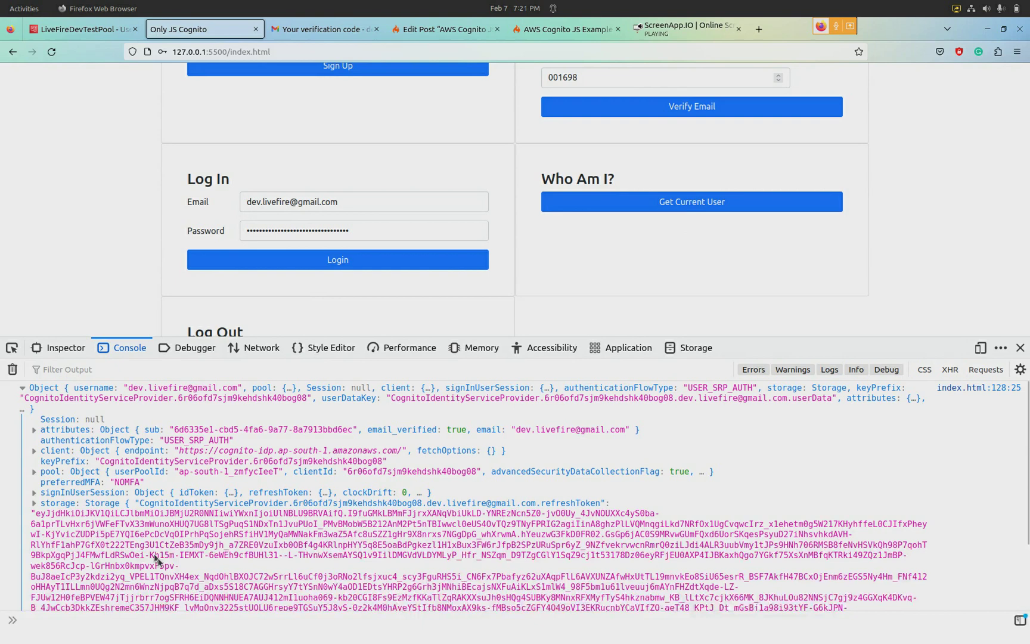
scroll(185, 524, "down", 3)
scroll(199, 477, "up", 3)
left_click(22, 387)
scroll(74, 184, "down", 2)
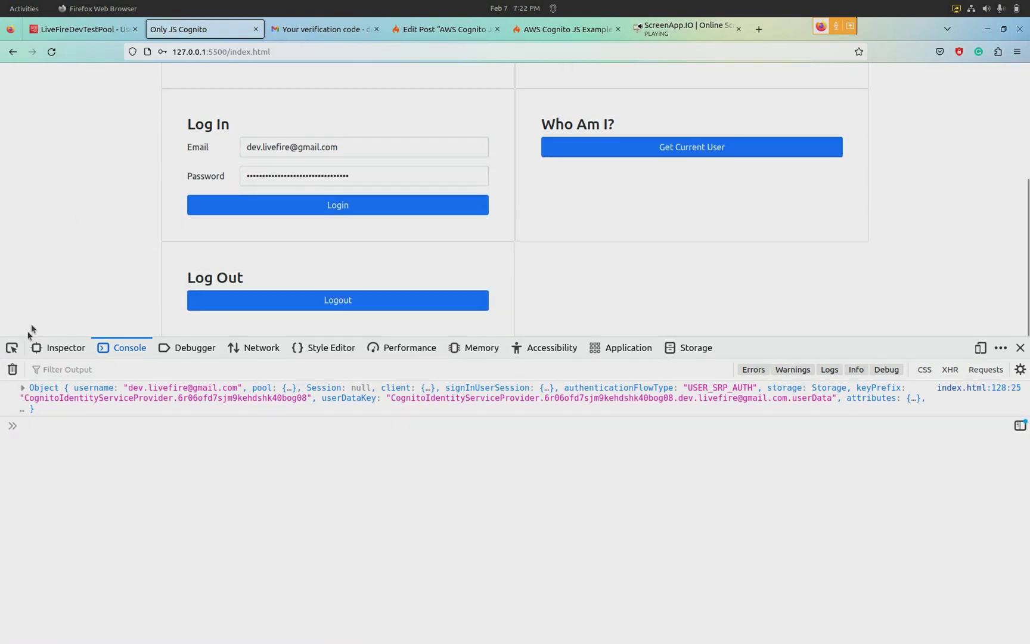
left_click(12, 368)
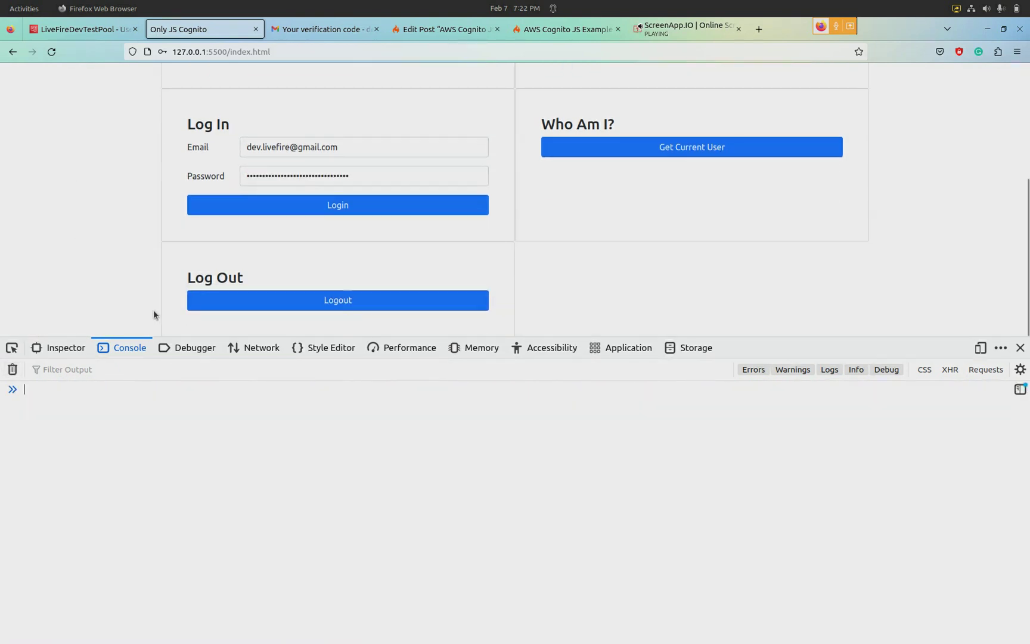
Log out and fetch the current user again to get the 'user is not authenticated' error
left_click(375, 302)
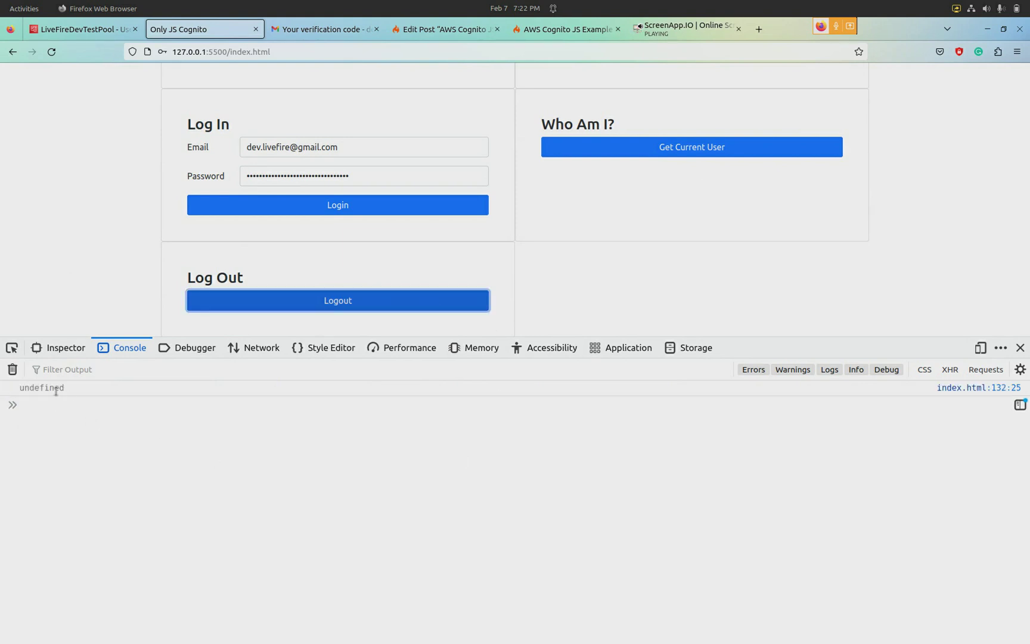
left_click(12, 369)
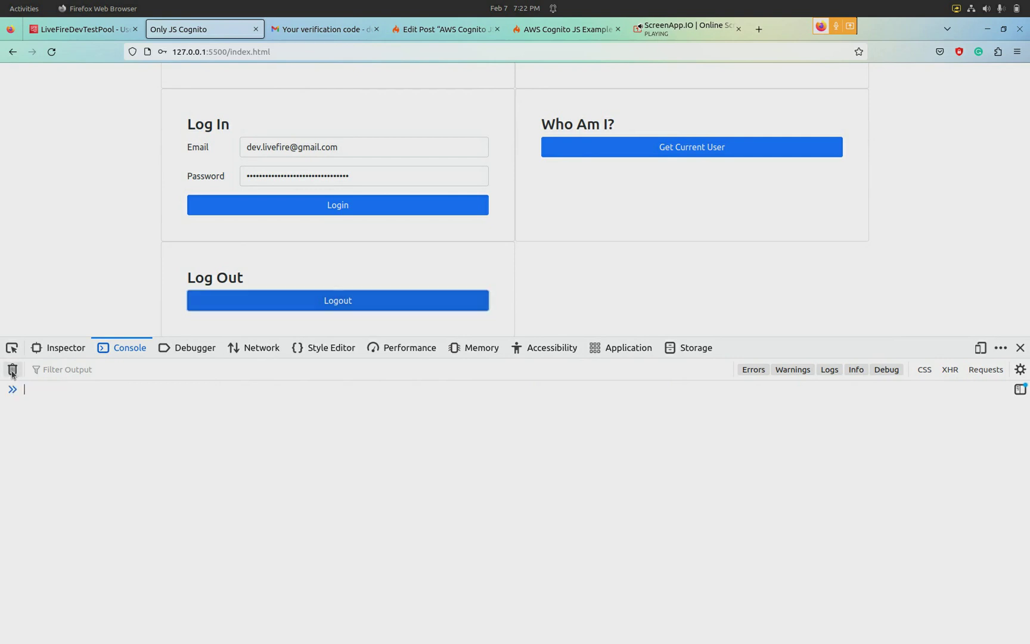
left_click(675, 150)
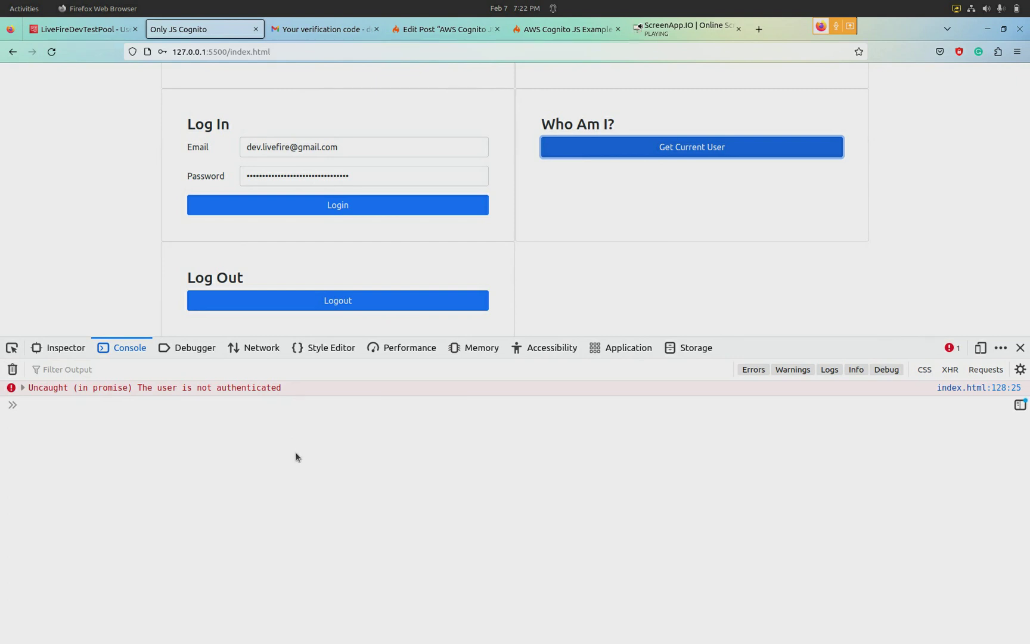
scroll(603, 262, "up", 4)
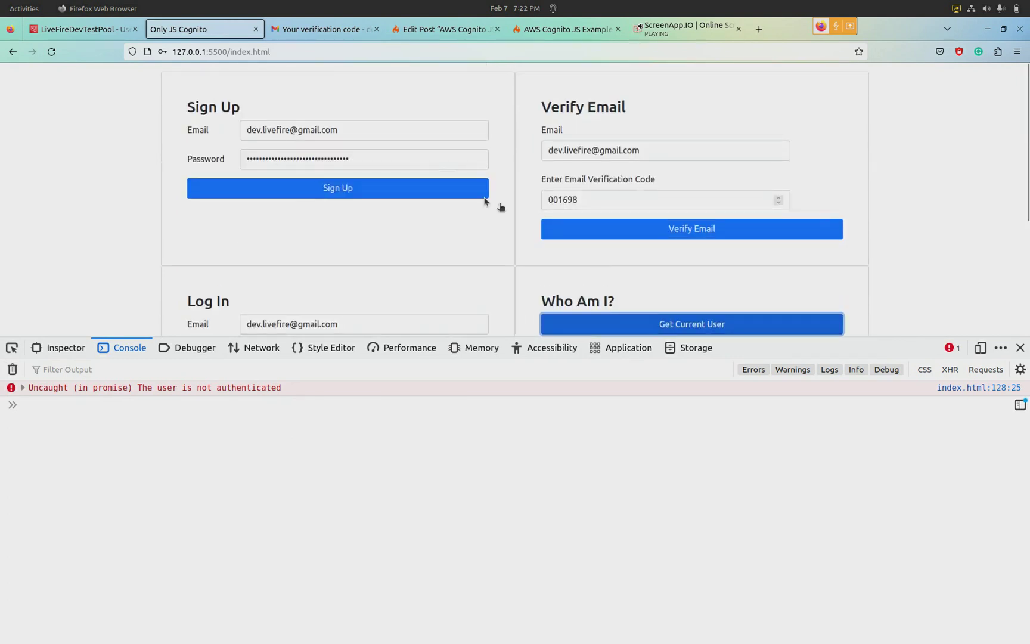
scroll(498, 205, "down", 3)
scroll(629, 265, "down", 1)
scroll(582, 276, "up", 4)
scroll(481, 249, "down", 4)
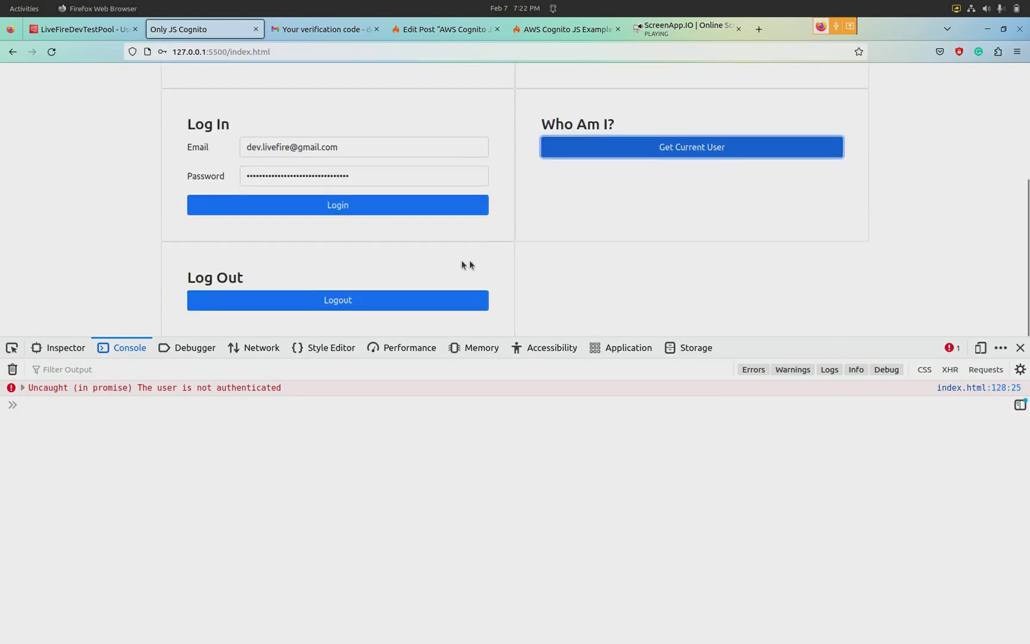
scroll(523, 189, "up", 4)
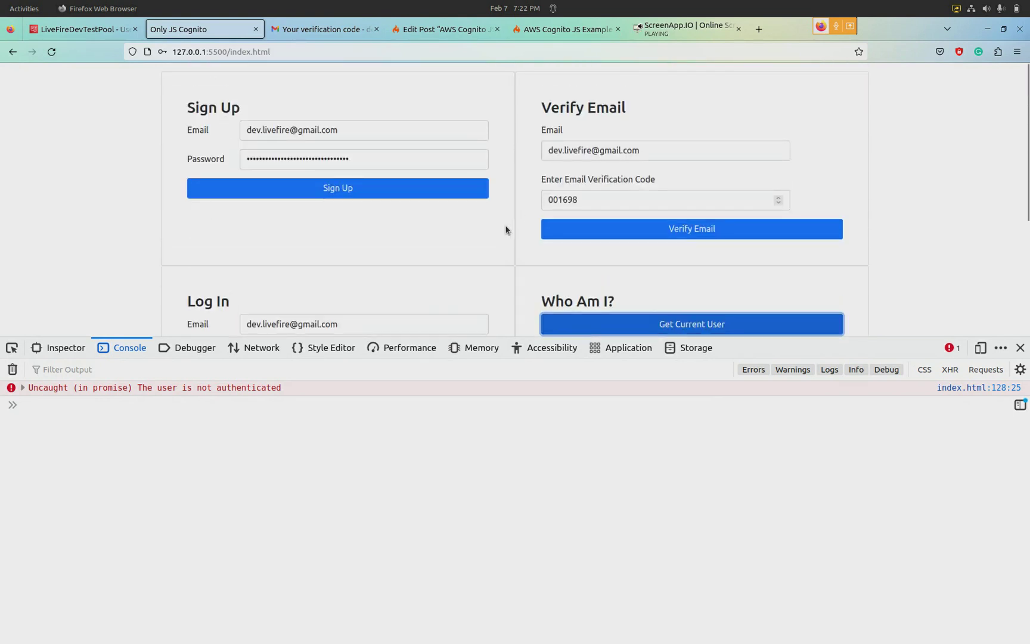